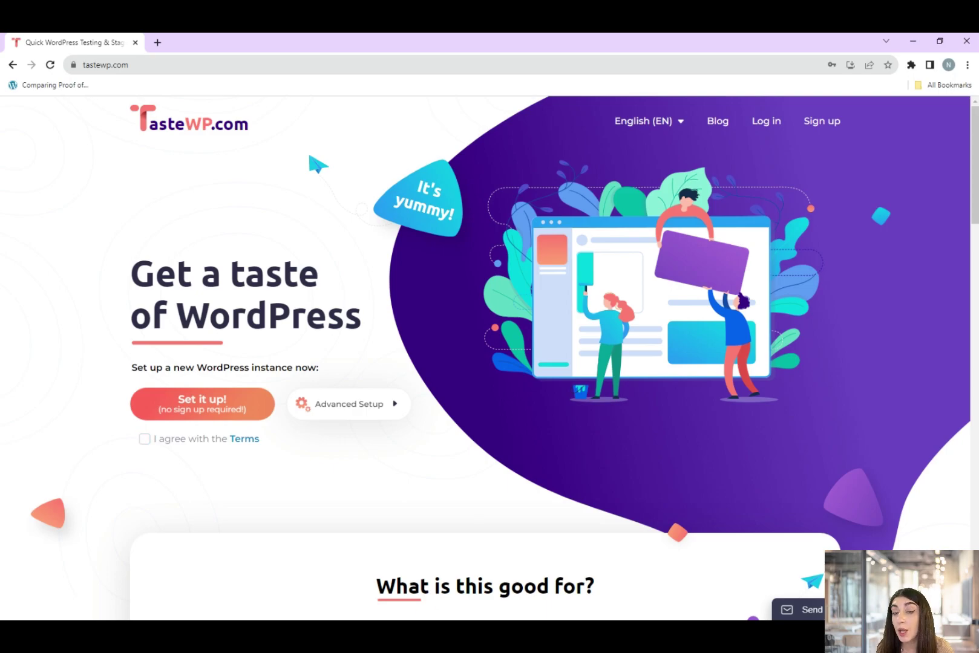
# - Accept the TasteWP terms, create the test site, and enter its admin dashboard
pyautogui.click(145, 439)
pyautogui.click(217, 407)
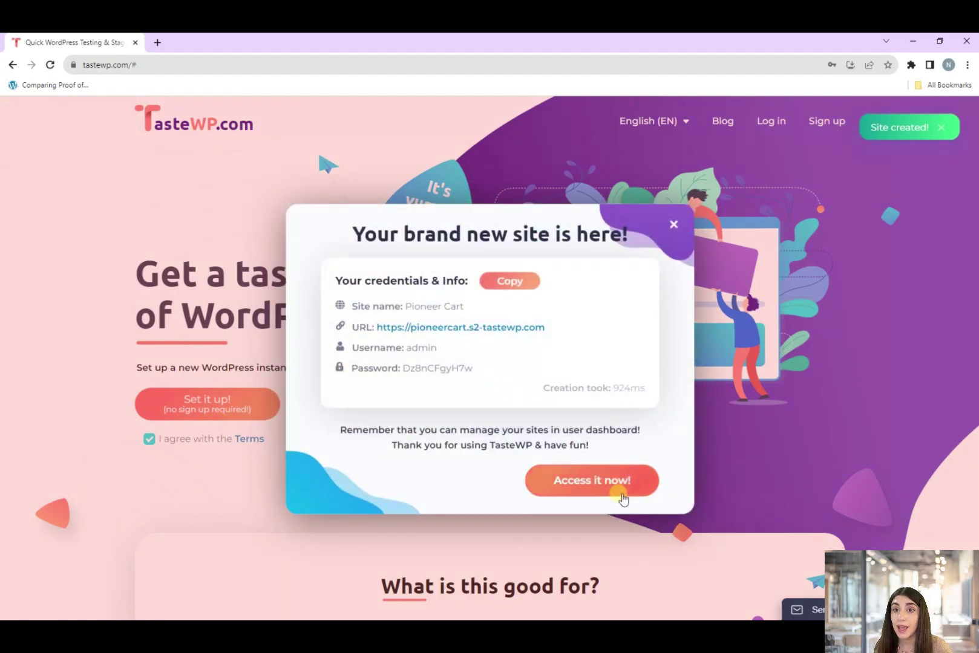
pyautogui.click(619, 489)
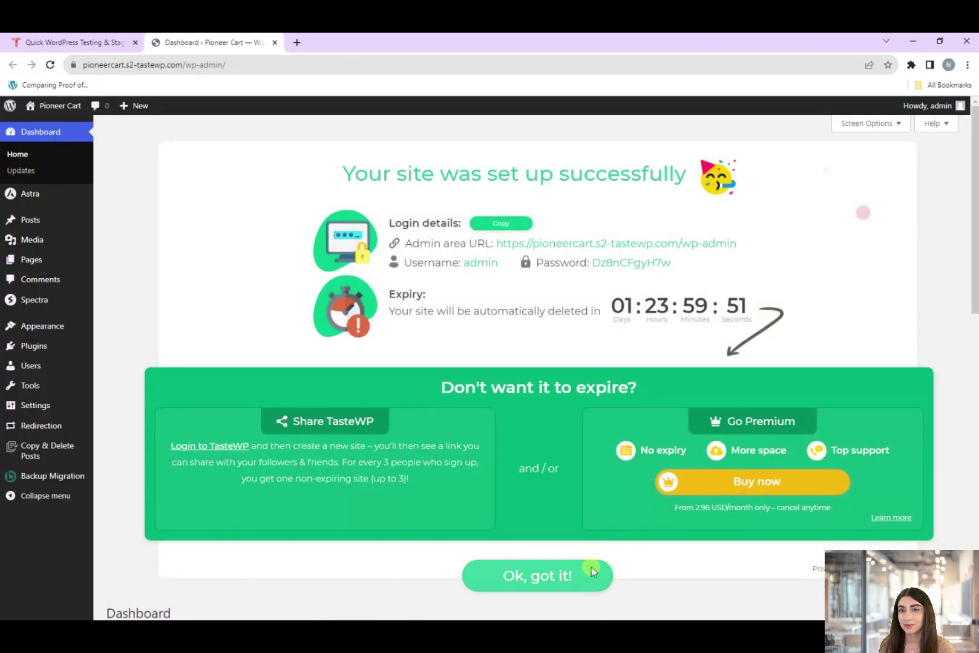
pyautogui.click(591, 570)
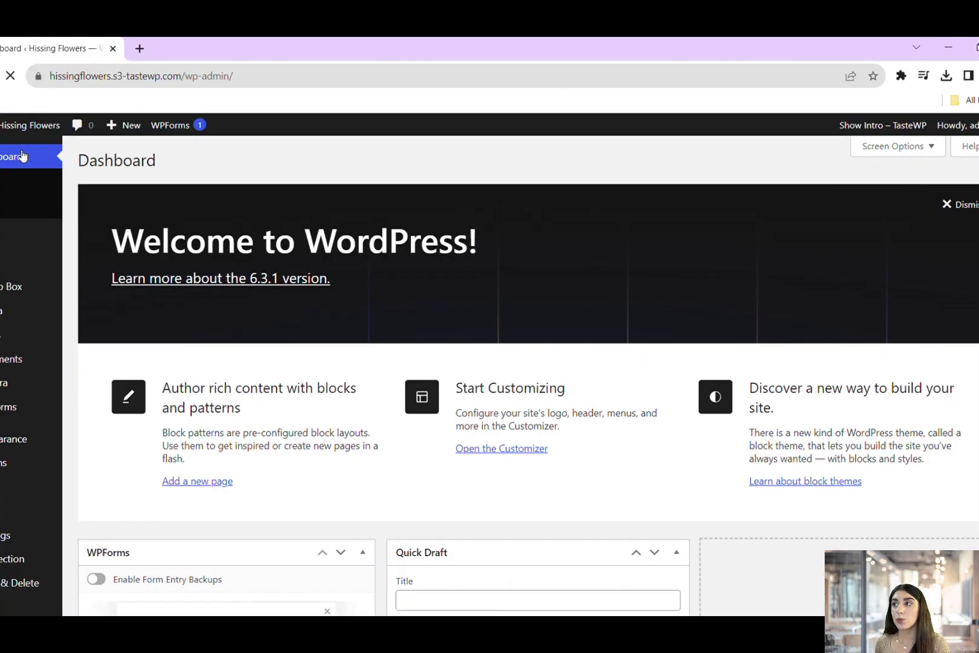
# - Go to Popup Box > Popups in the WordPress admin sidebar
pyautogui.click(11, 151)
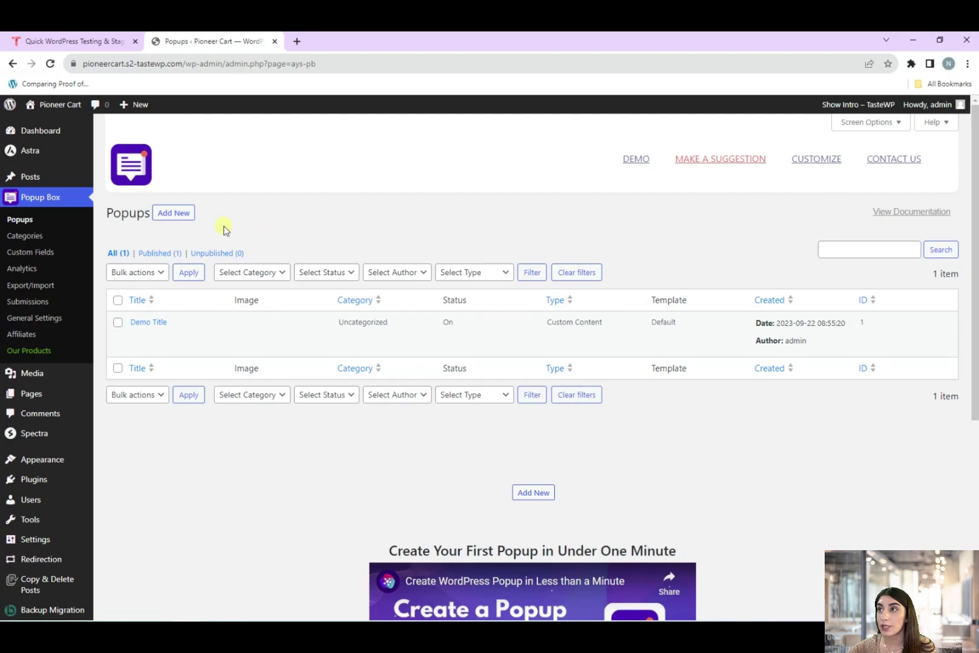
# - Add a new Subscription-type popup based on the Coral template
pyautogui.click(185, 219)
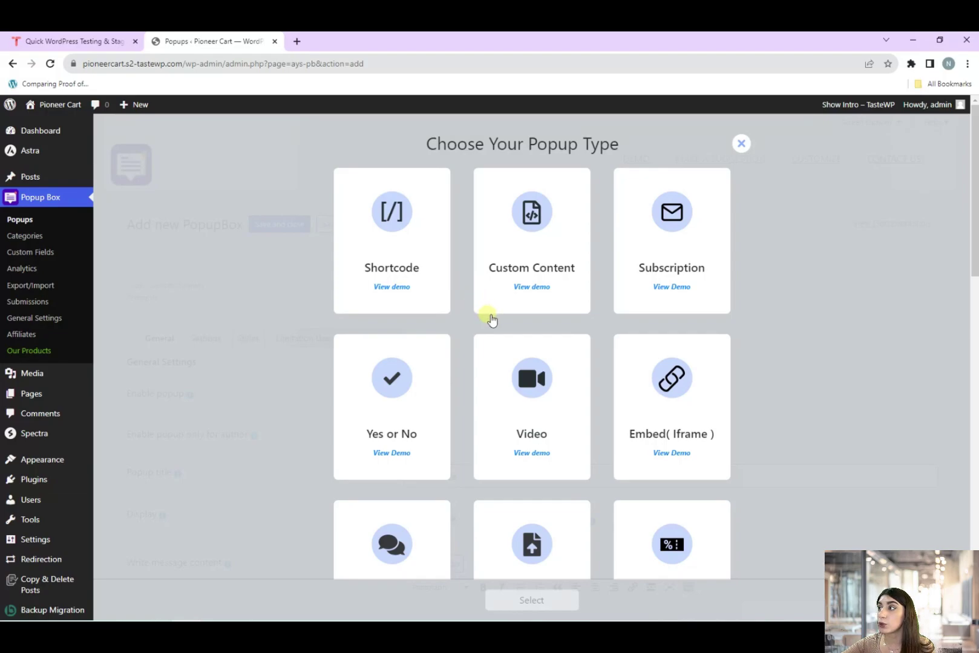
pyautogui.click(698, 236)
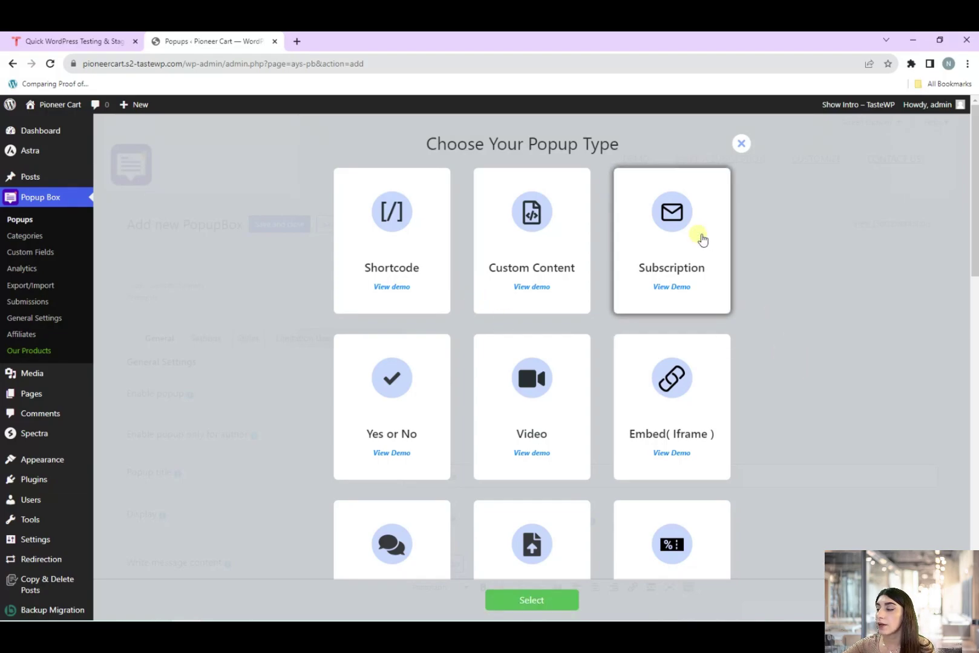
pyautogui.click(550, 601)
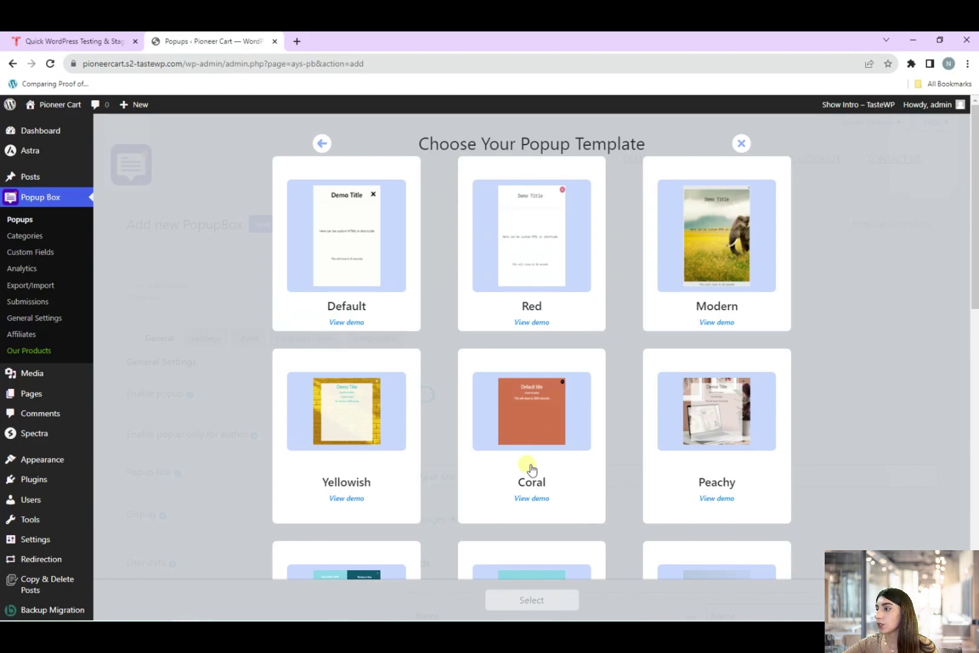
pyautogui.click(535, 442)
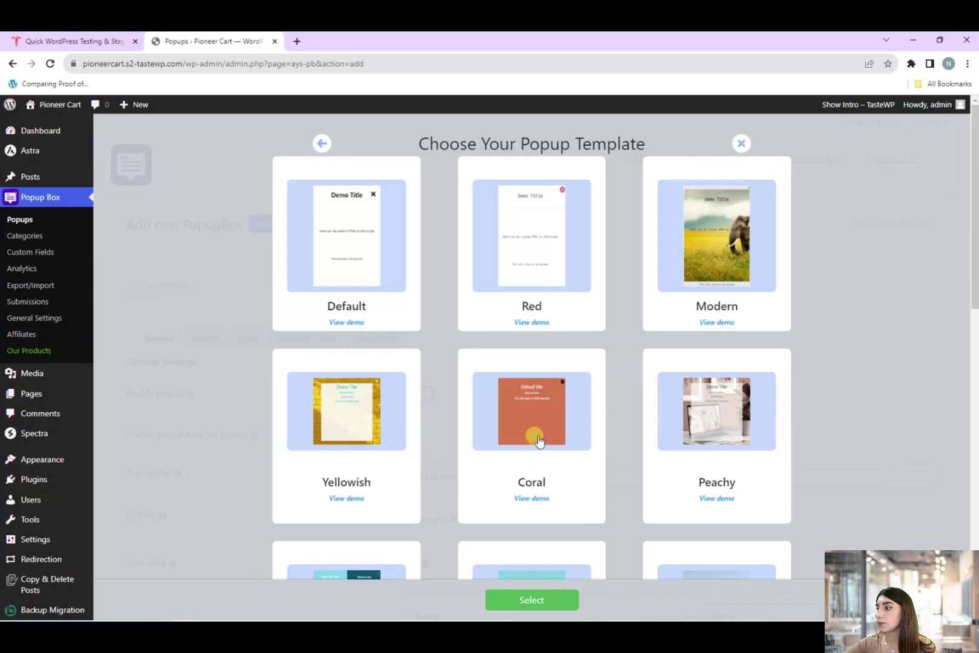
pyautogui.click(553, 602)
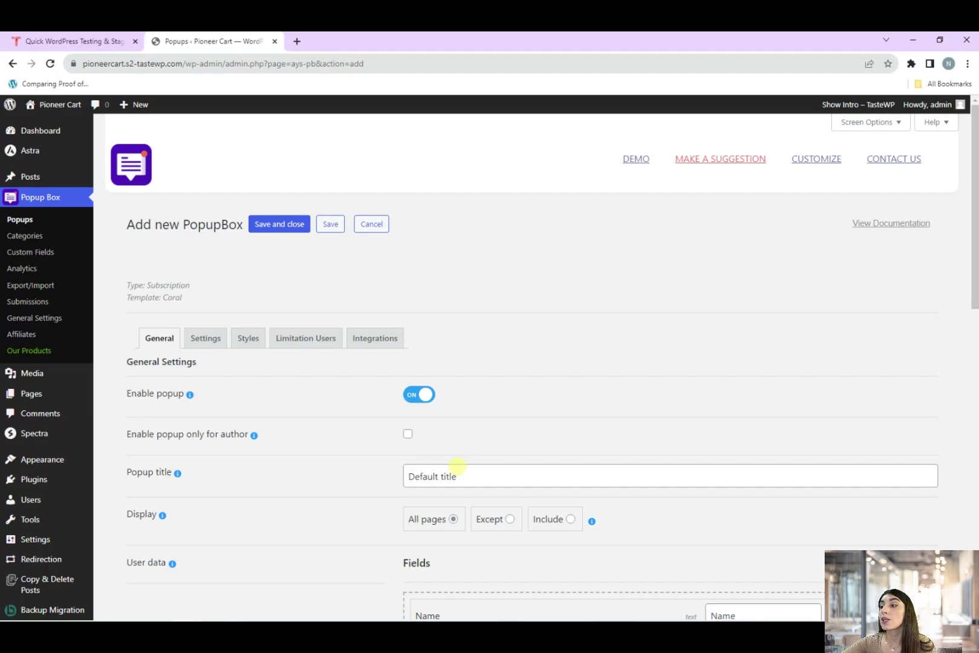
pyautogui.scroll(-1, 370, 426)
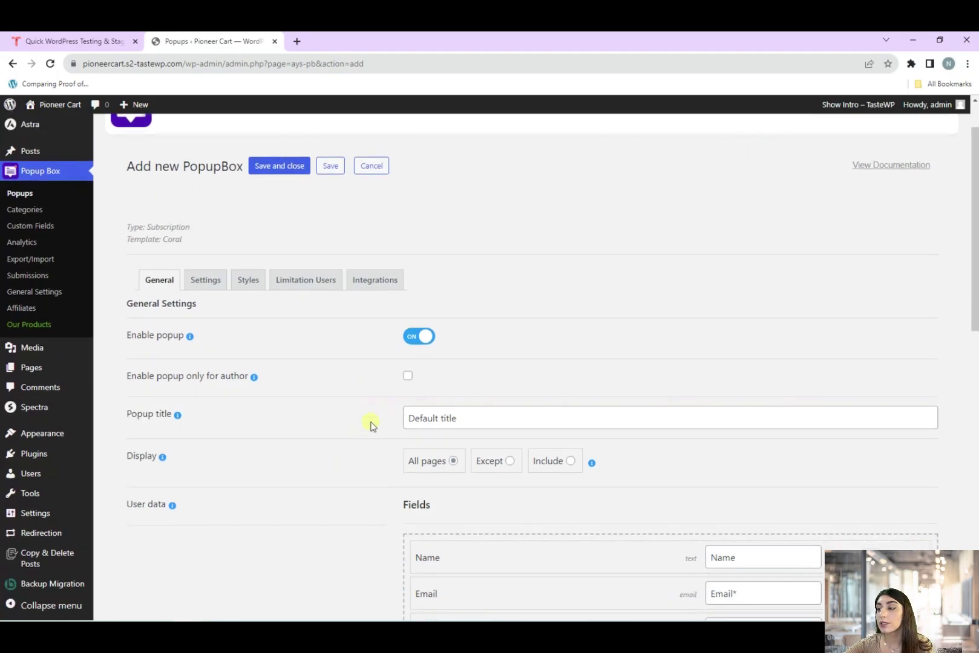
pyautogui.scroll(-3, 370, 426)
pyautogui.scroll(-5, 363, 410)
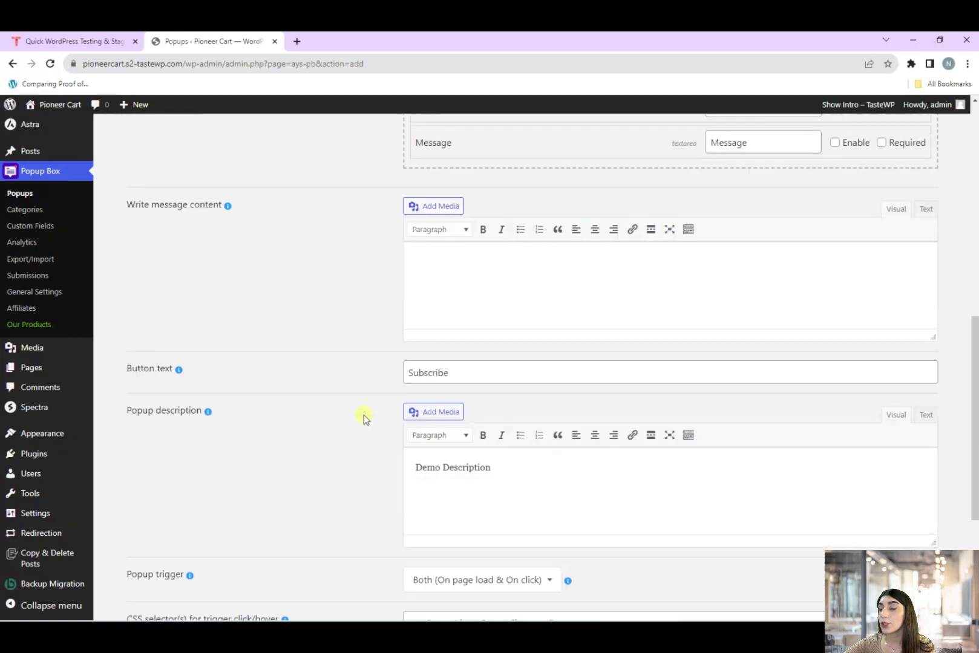
pyautogui.scroll(-4, 363, 415)
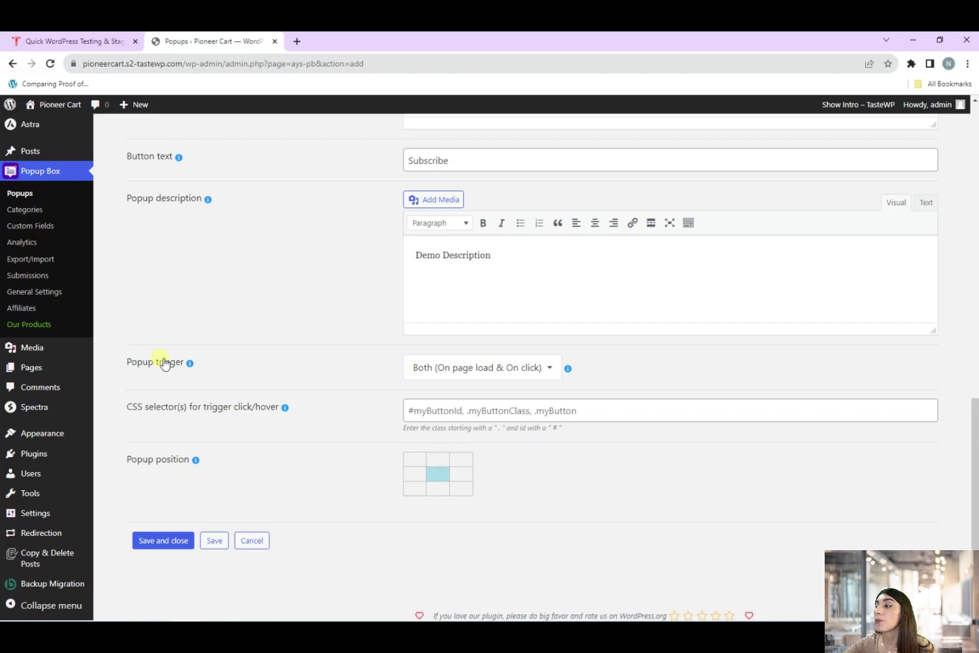
# - Show the options of the Popup trigger dropdown on the General tab
pyautogui.click(542, 376)
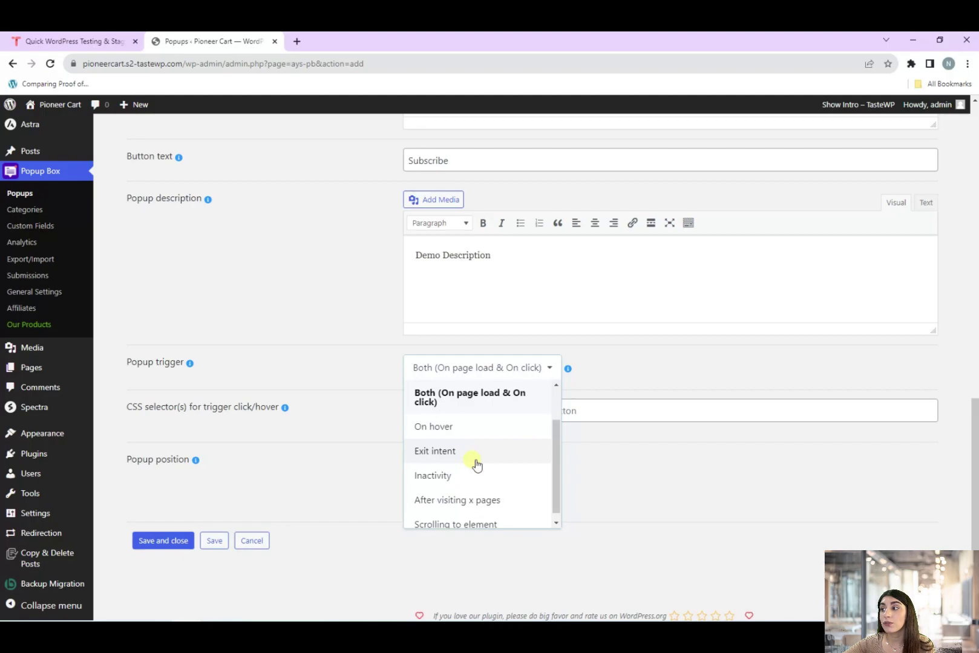
pyautogui.scroll(-1, 474, 468)
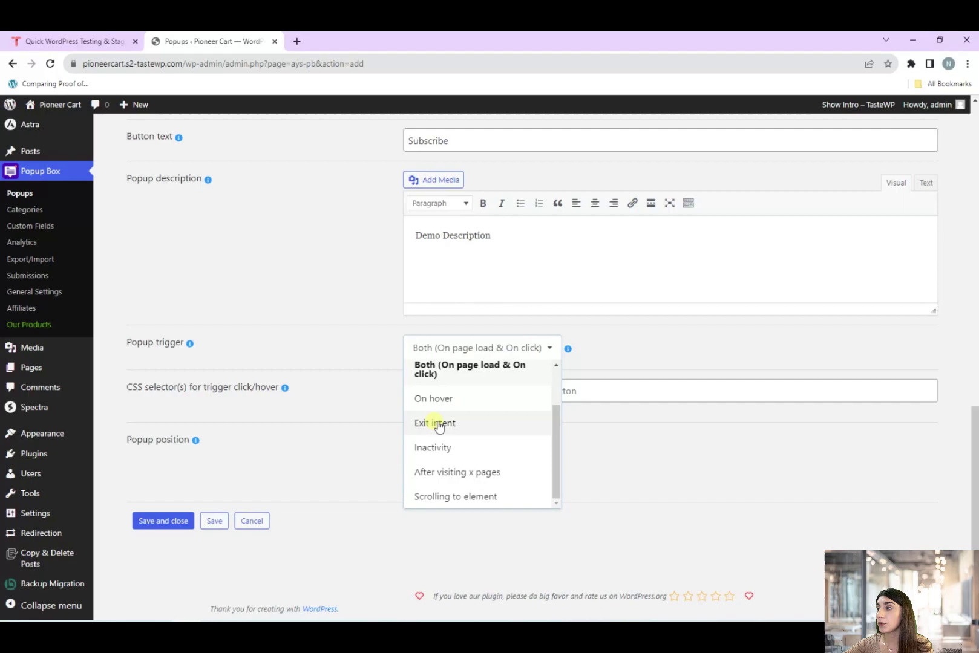
# - Set the popup trigger to Exit intent and save the popup
pyautogui.click(438, 425)
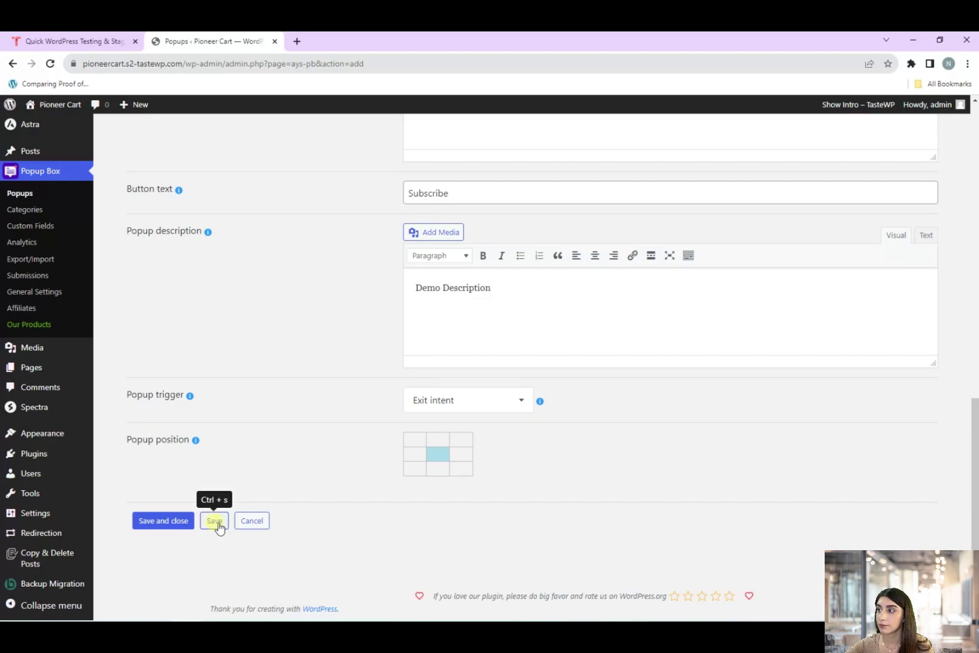
pyautogui.click(217, 524)
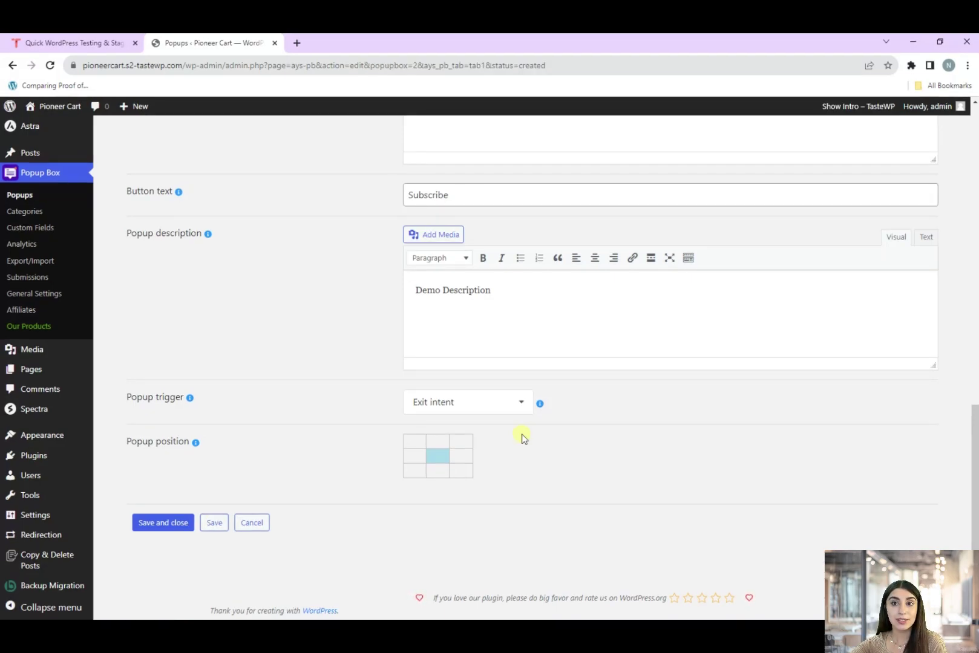